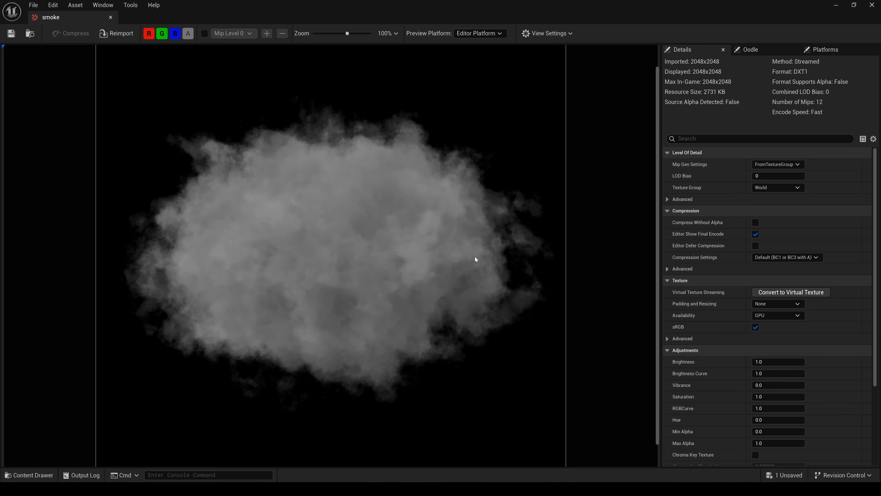
- Close the smoke texture and create a Niagara System named NS_smokenew in the smoke_new folder, based on the Fountain emitter
{"action": "left_click", "coordinate": [876, 5]}
{"action": "left_click", "coordinate": [307, 396]}
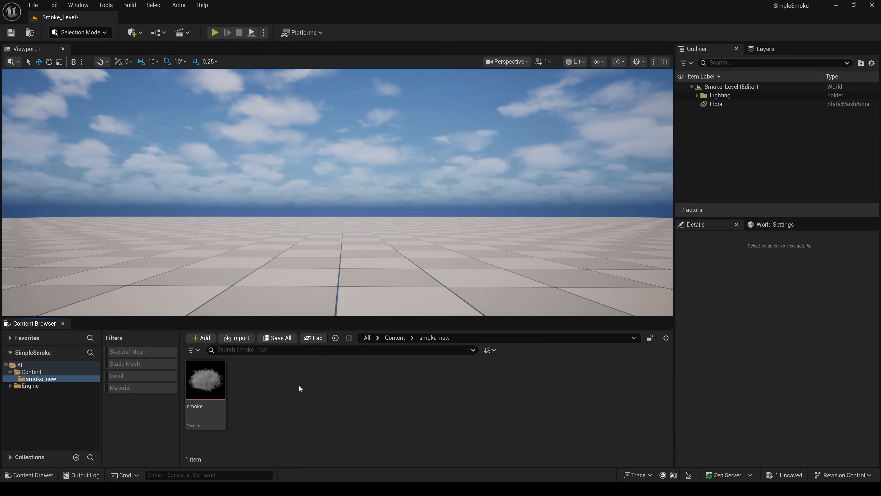
{"action": "right_click", "coordinate": [300, 388]}
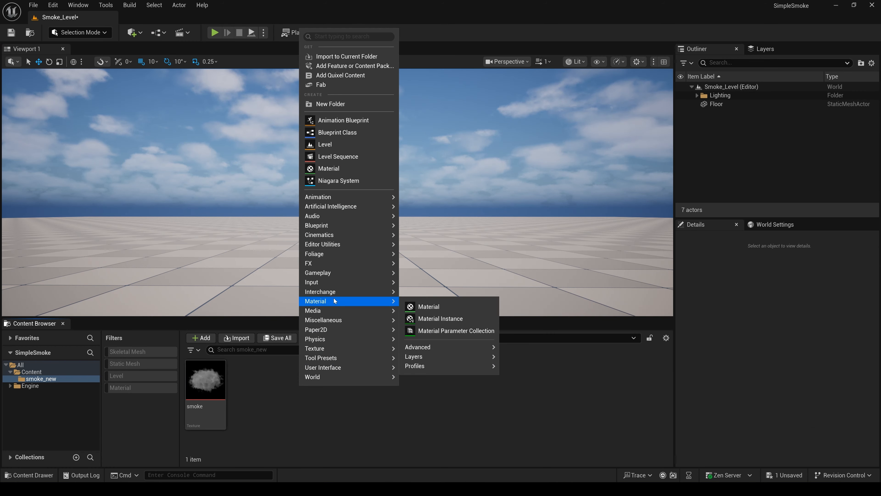
{"action": "left_click", "coordinate": [343, 179]}
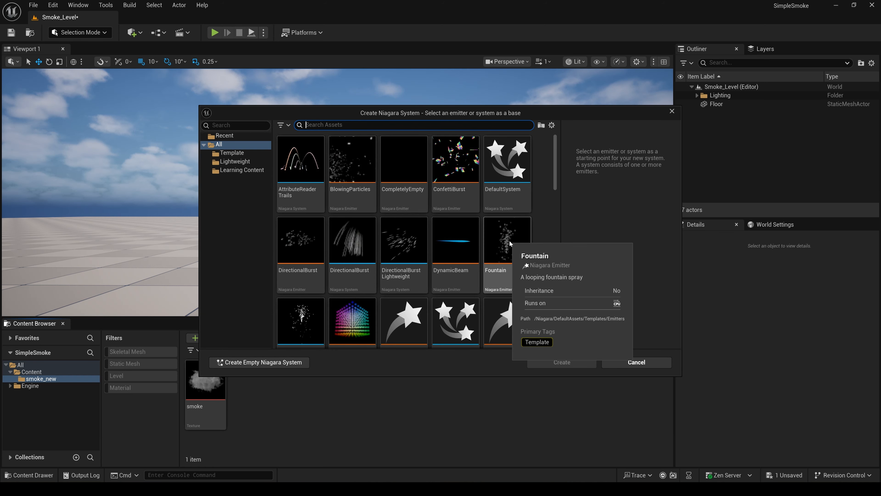
{"action": "left_click", "coordinate": [511, 253]}
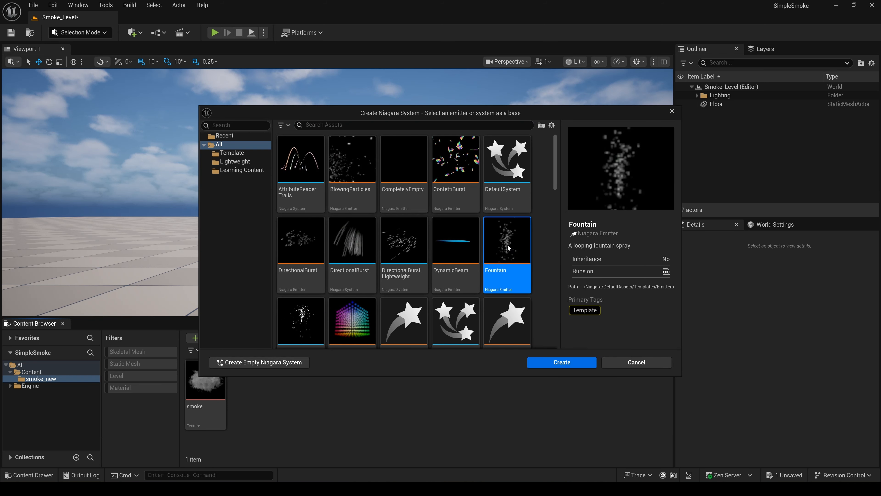
{"action": "left_click", "coordinate": [570, 364]}
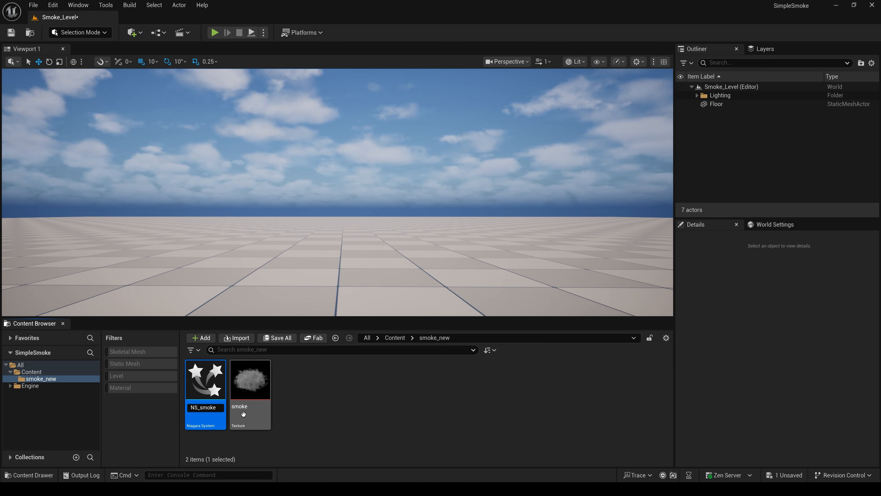
{"action": "type", "text": "NS_smokenew"}
{"action": "key", "text": "Return"}
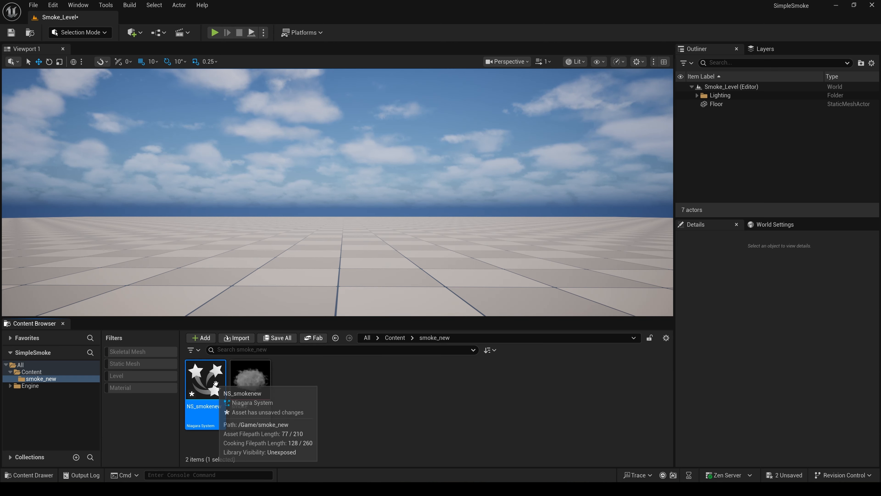
- Open the NS_smokenew system and delete the Gravity Force module from its Fountain emitter
{"action": "double_click", "coordinate": [217, 386]}
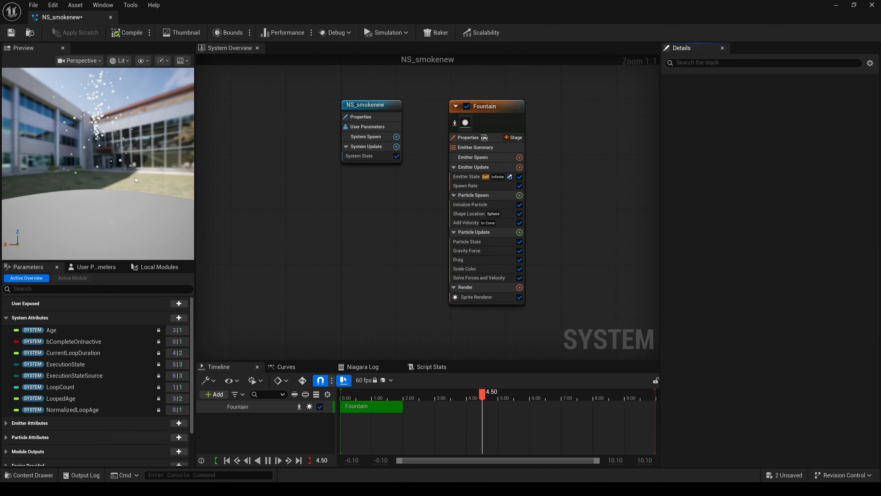
{"action": "left_click", "coordinate": [500, 105]}
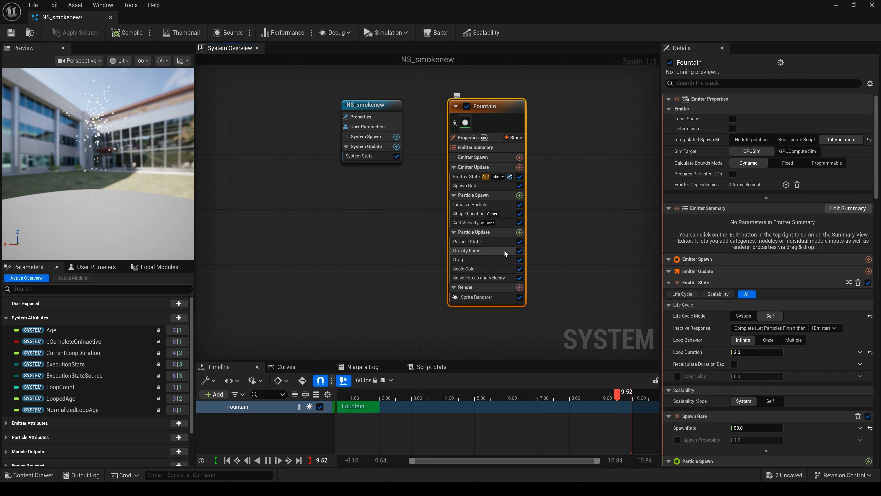
{"action": "left_click", "coordinate": [488, 251]}
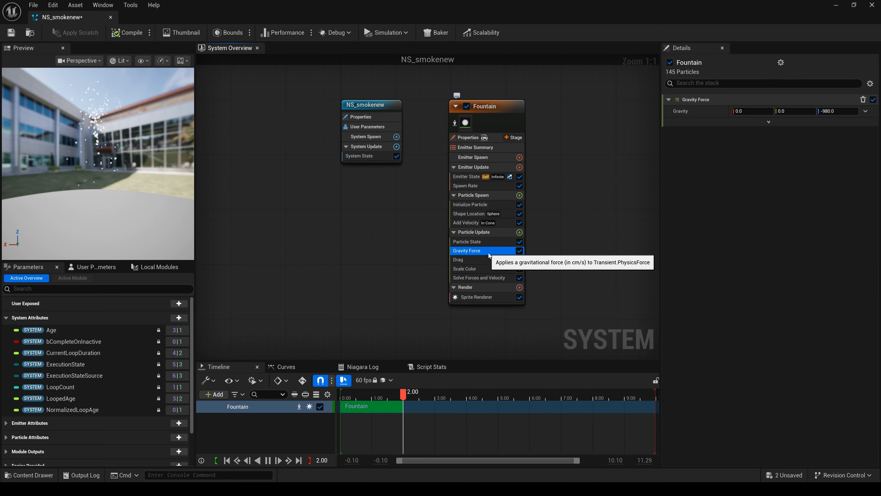
{"action": "key", "text": "Delete"}
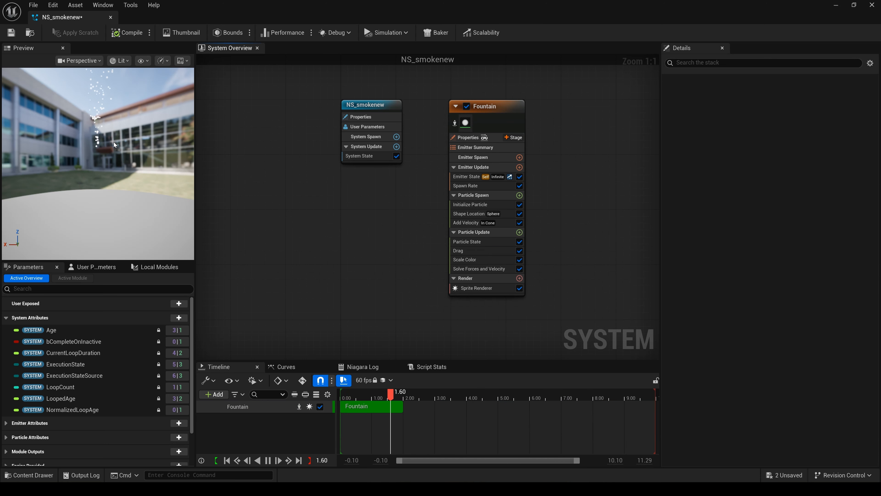
- Set the Fountain emitter's Spawn Rate to 200
{"action": "left_click", "coordinate": [490, 186]}
{"action": "left_click", "coordinate": [752, 110]}
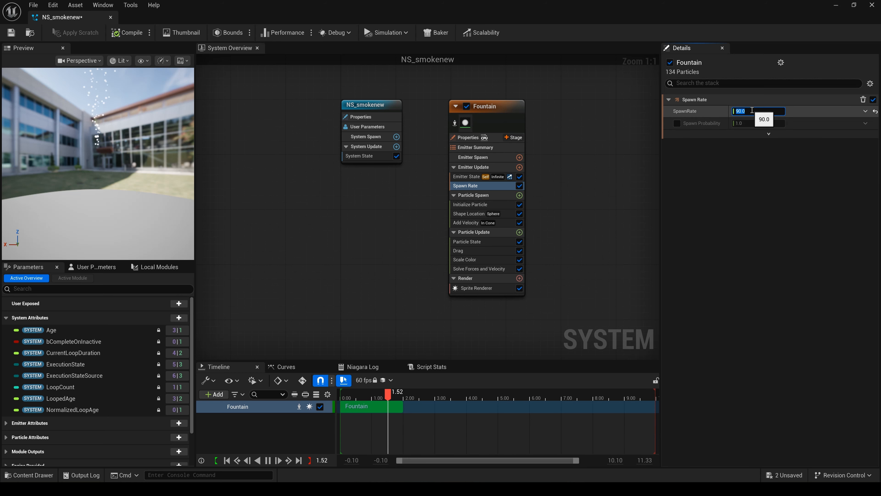
{"action": "type", "text": "200"}
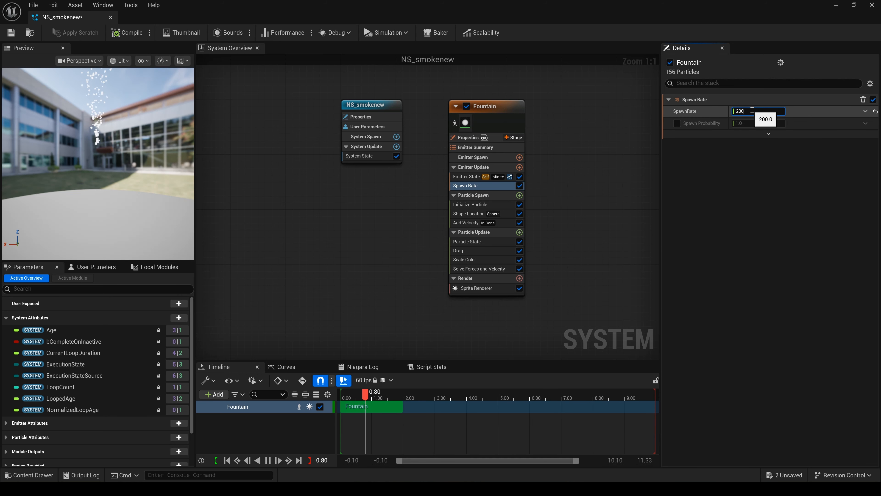
{"action": "key", "text": "Return"}
{"action": "left_click", "coordinate": [502, 107]}
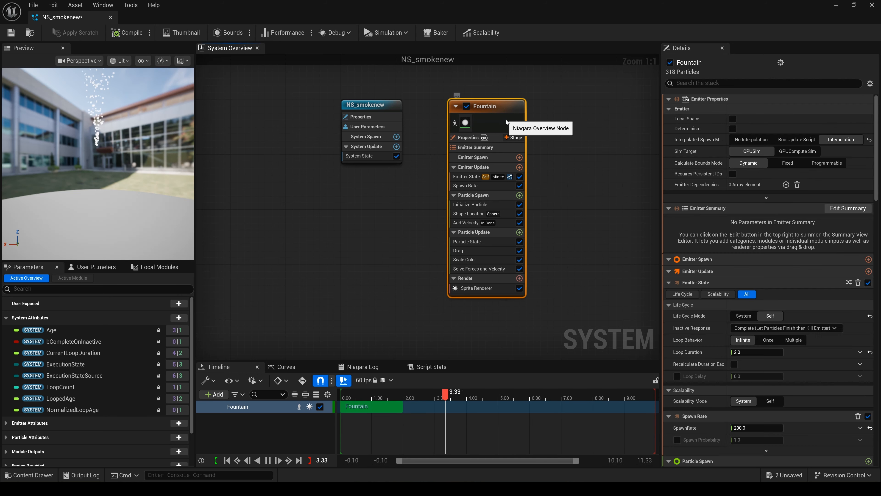
- Set the Add Velocity module's speed range to a minimum of 120 and a maximum of 160
{"action": "left_click", "coordinate": [478, 204]}
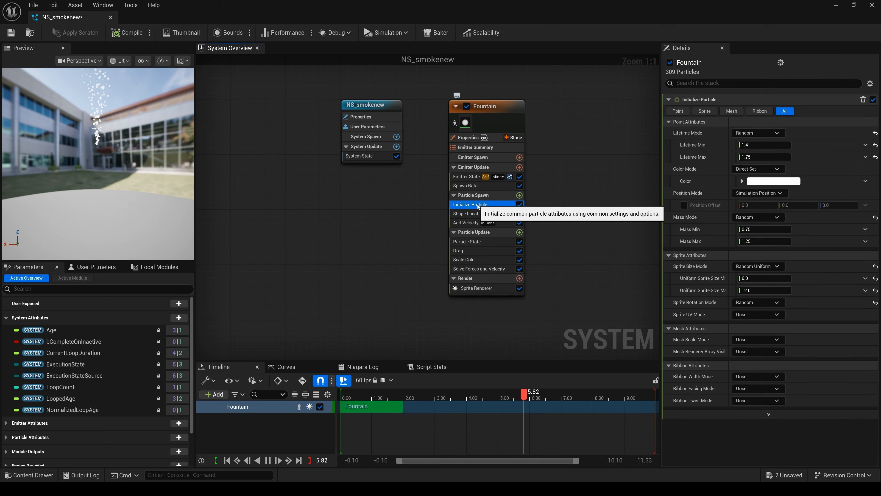
{"action": "left_click", "coordinate": [480, 222]}
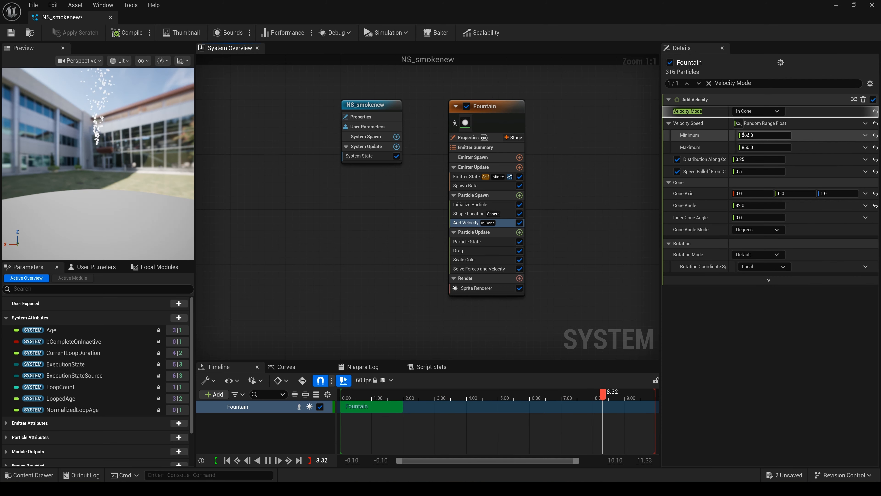
{"action": "left_click", "coordinate": [758, 135]}
{"action": "type", "text": "100"}
{"action": "left_click", "coordinate": [766, 147]}
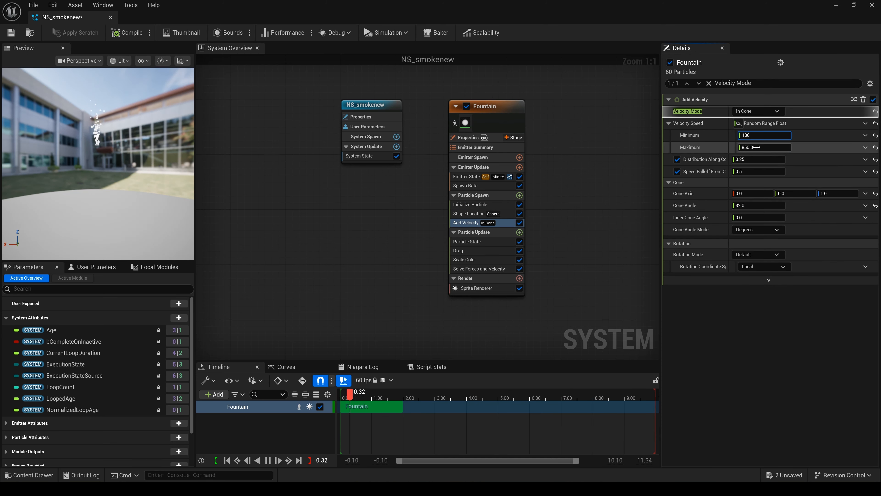
{"action": "type", "text": "160"}
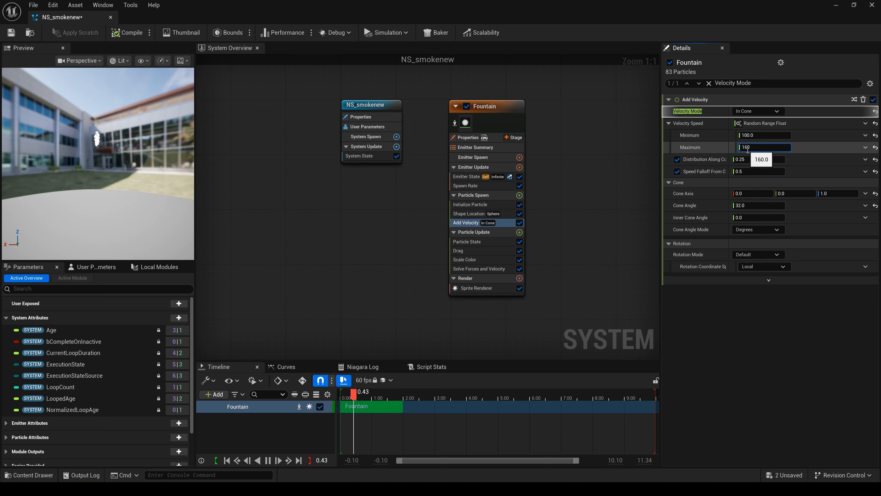
{"action": "key", "text": "Return"}
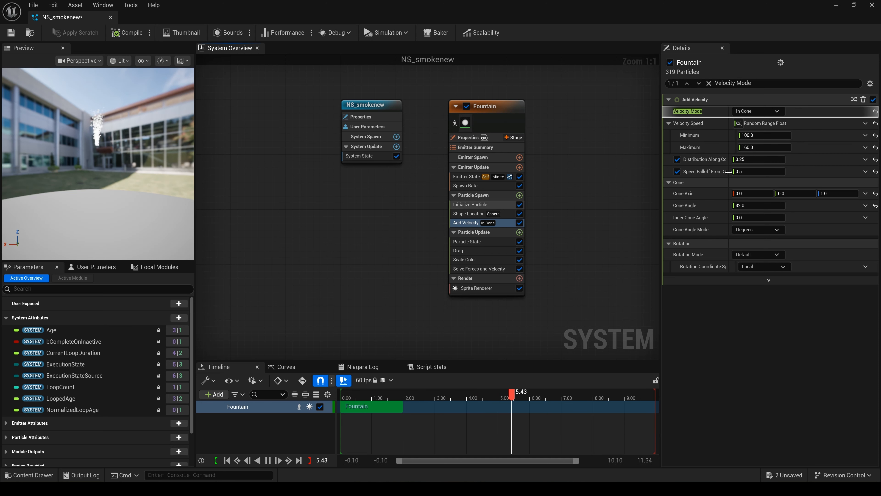
{"action": "left_click", "coordinate": [758, 138]}
{"action": "type", "text": "120"}
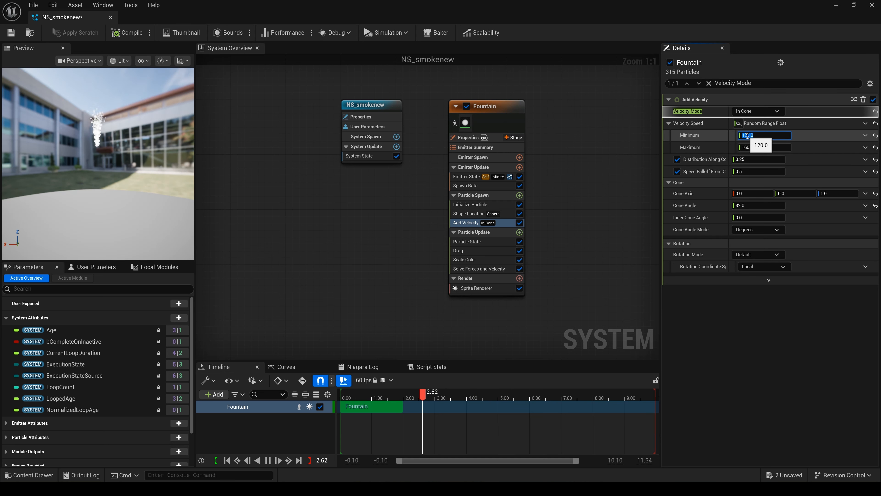
- Set the Initialize Particle module's uniform sprite size to a minimum of 8 and a maximum of 35
{"action": "left_click", "coordinate": [475, 205]}
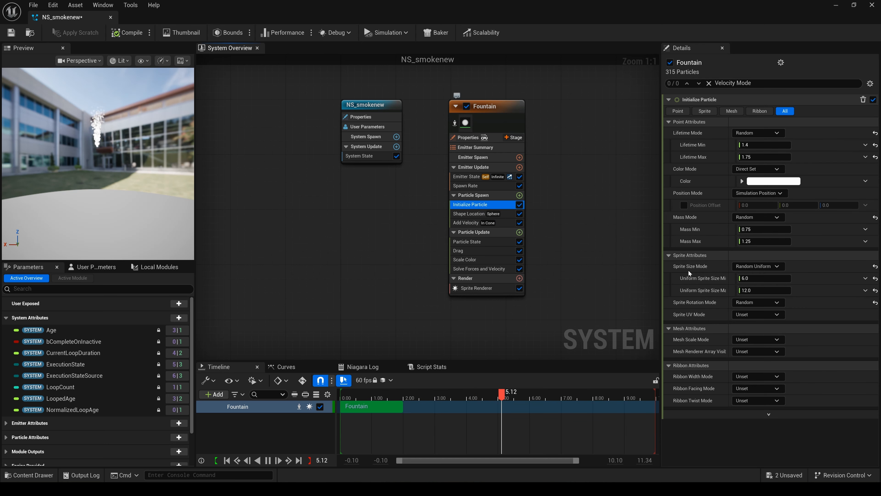
{"action": "left_click", "coordinate": [755, 290]}
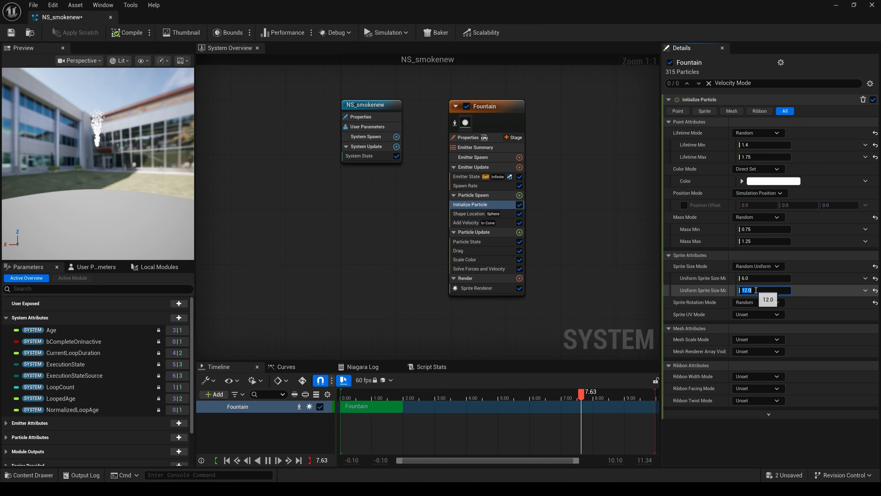
{"action": "type", "text": "35"}
{"action": "key", "text": "Return"}
{"action": "left_click", "coordinate": [756, 279]}
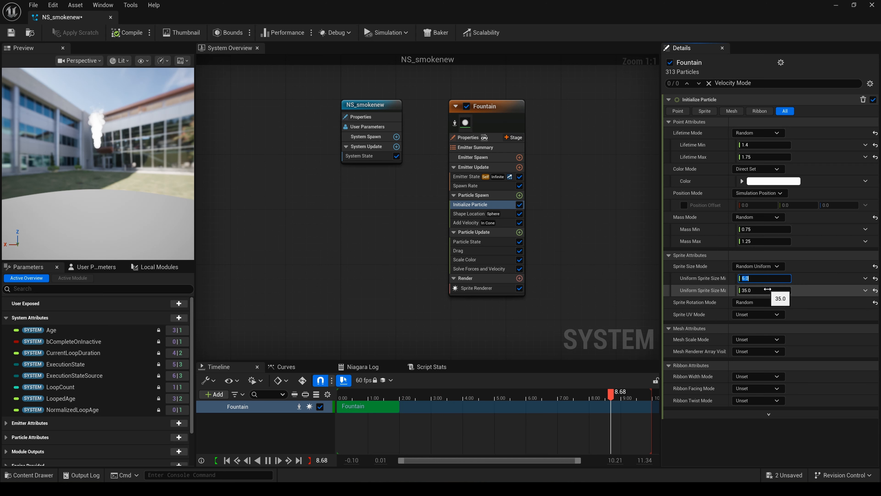
{"action": "type", "text": "8"}
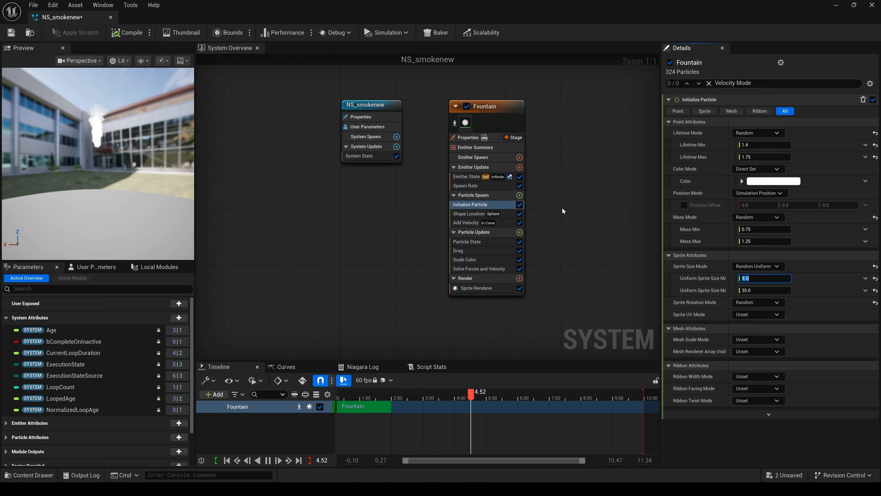
- Add a Scale Sprite Size module to the Fountain emitter's Particle Update group
{"action": "left_click", "coordinate": [495, 231]}
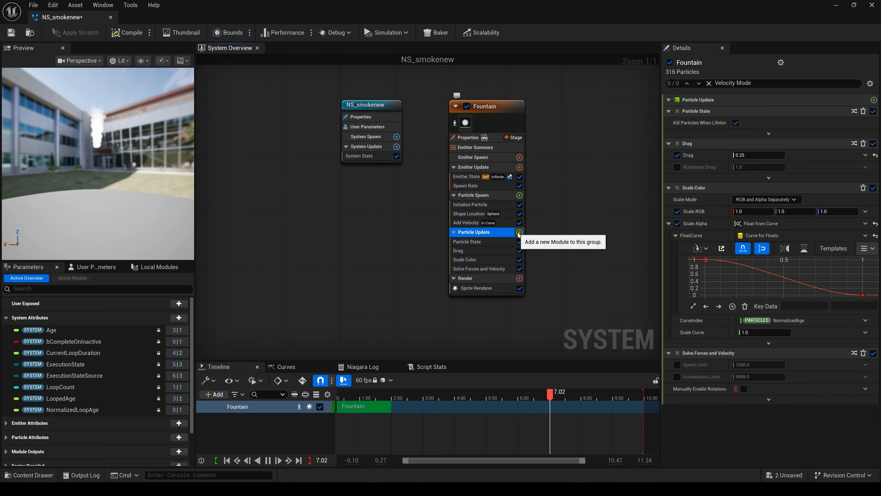
{"action": "left_click", "coordinate": [519, 232]}
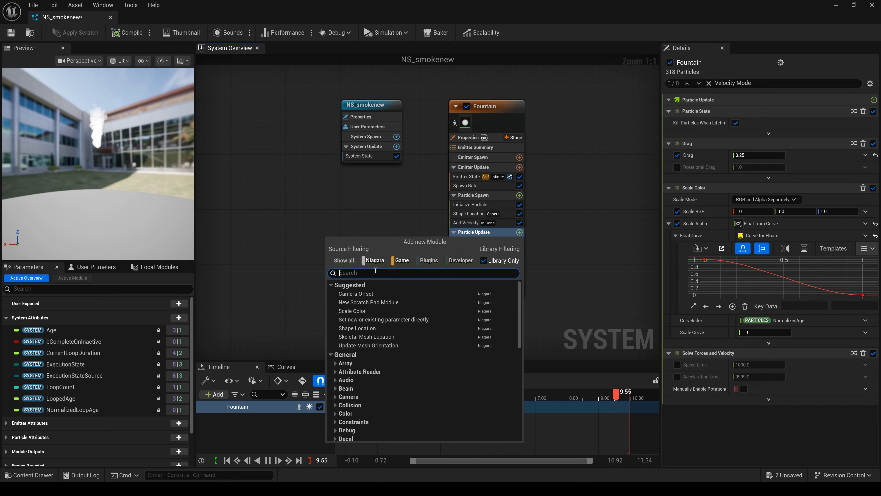
{"action": "type", "text": "scle"}
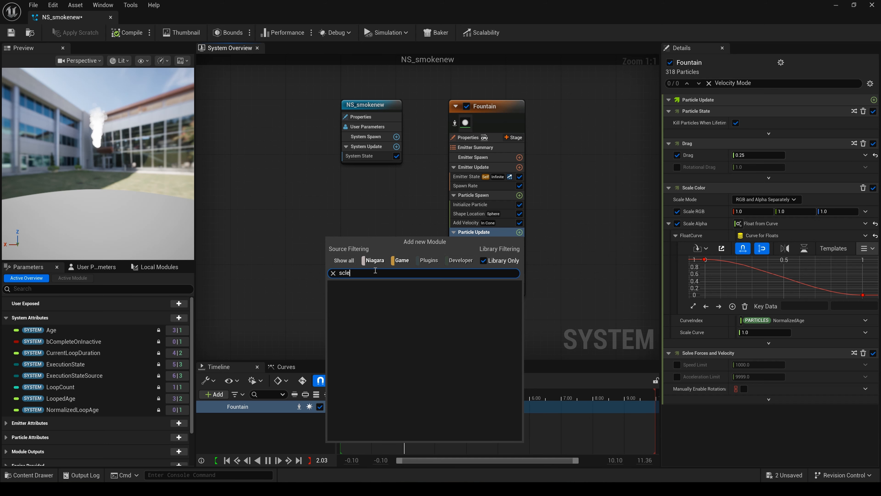
{"action": "key", "text": "BackSpace"}
{"action": "key", "text": "BackSpace"}
{"action": "type", "text": "al"}
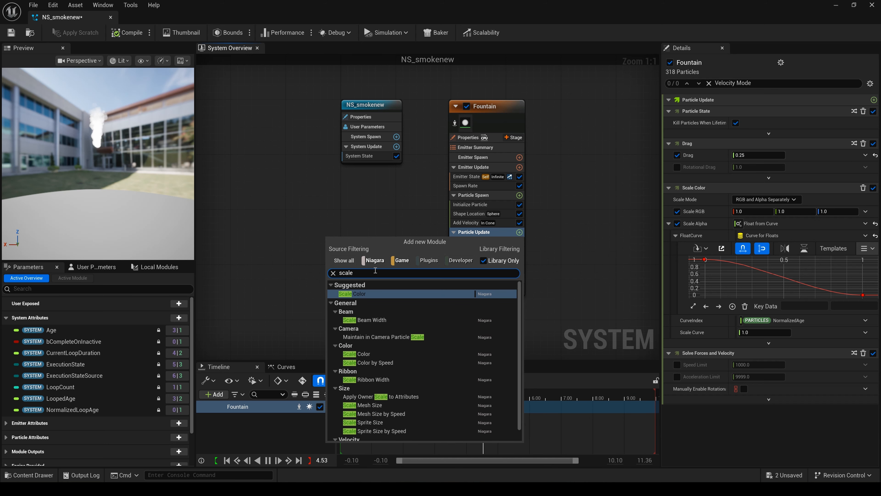
{"action": "type", "text": "e"}
{"action": "left_click", "coordinate": [368, 421]}
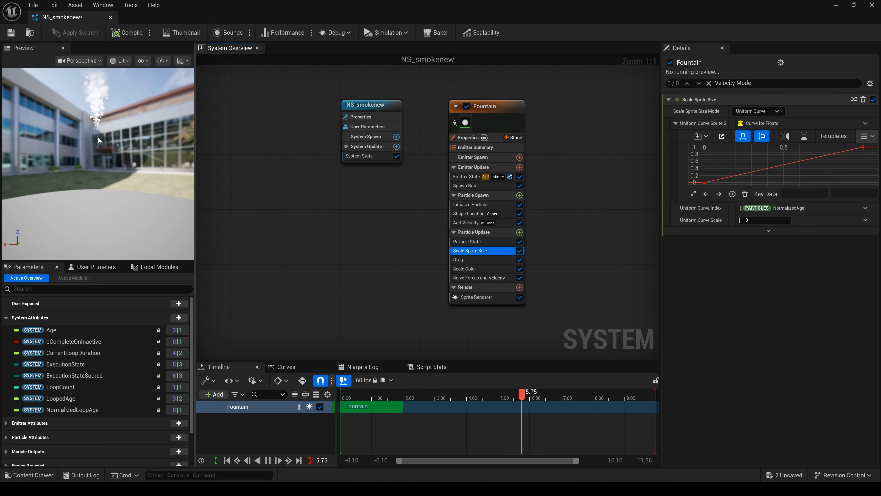
- Add a key at time 0.2 to the Scale Sprite Size uniform curve and lower its value to 0.3
{"action": "right_click", "coordinate": [734, 178]}
{"action": "left_click", "coordinate": [749, 213]}
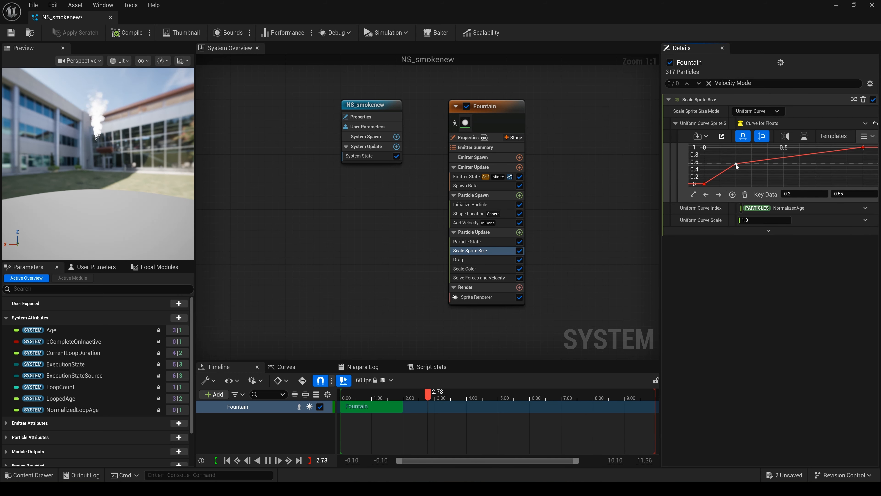
{"action": "left_click_drag", "start_coordinate": [735, 164], "coordinate": [738, 174]}
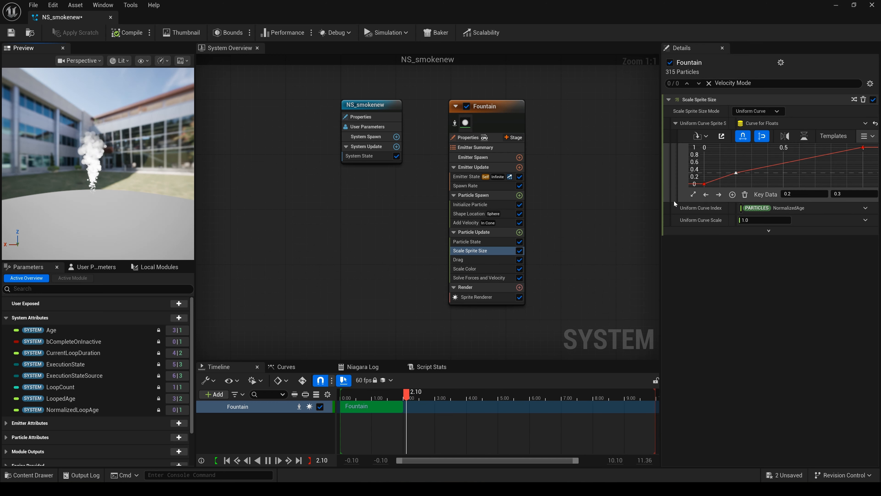
- Locate the Fountain emitter's Sprite Renderer material in the Content Browser and resize the Niagara window so the asset is accessible
{"action": "left_click", "coordinate": [487, 297]}
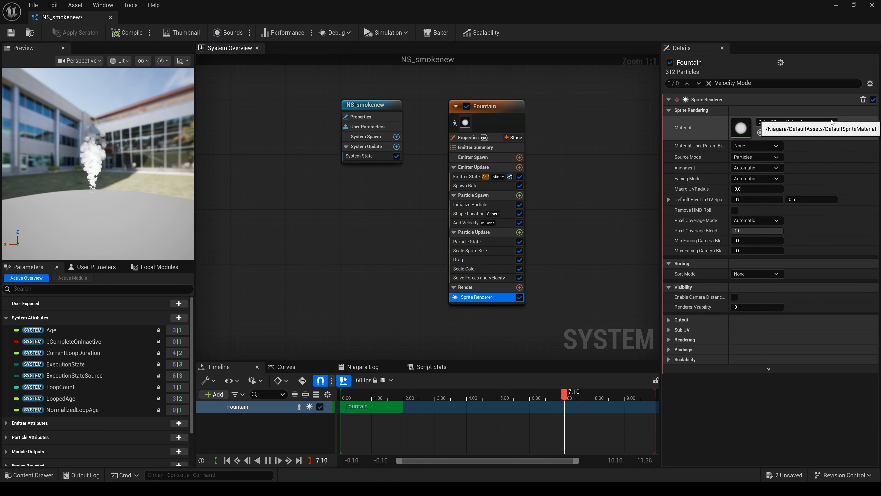
{"action": "left_click", "coordinate": [855, 5]}
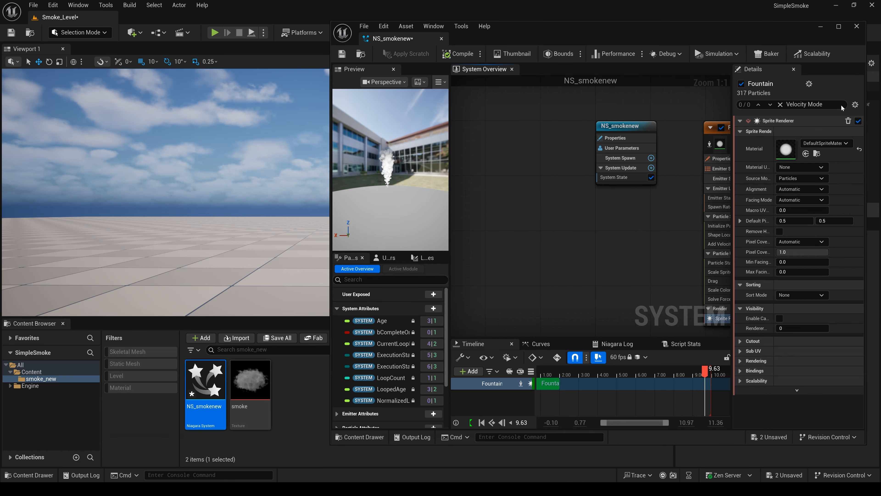
{"action": "left_click_drag", "start_coordinate": [761, 30], "coordinate": [708, 18]}
{"action": "left_click", "coordinate": [767, 141]}
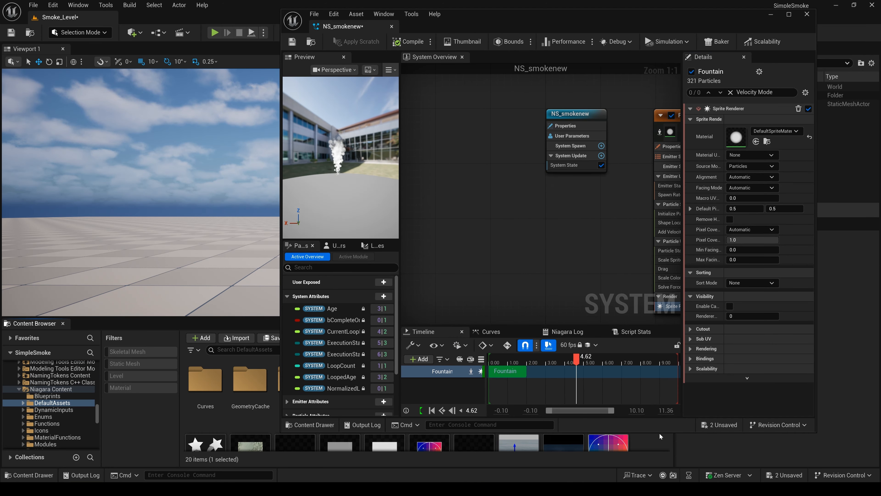
{"action": "left_click_drag", "start_coordinate": [660, 436], "coordinate": [663, 289]}
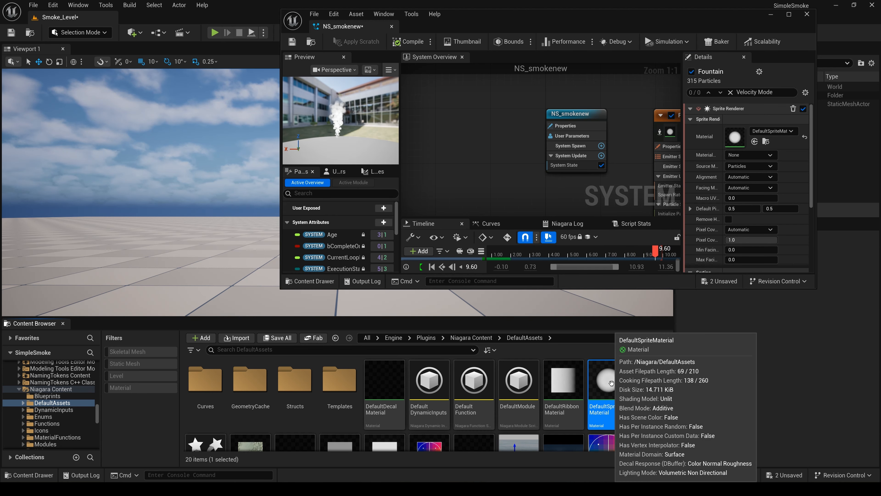
- Copy DefaultSpriteMaterial from the Niagara DefaultAssets folder into the smoke_new folder and show that folder's contents
{"action": "left_click_drag", "start_coordinate": [97, 411], "coordinate": [96, 361]}
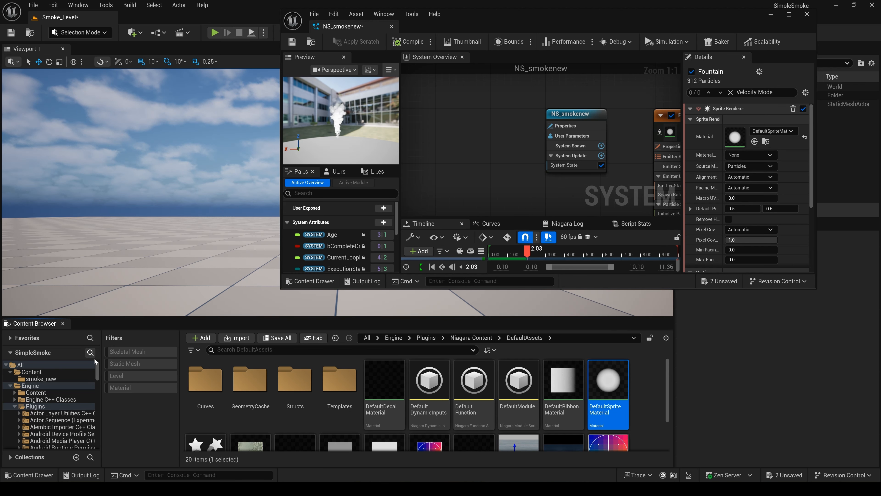
{"action": "left_click_drag", "start_coordinate": [608, 380], "coordinate": [48, 379]}
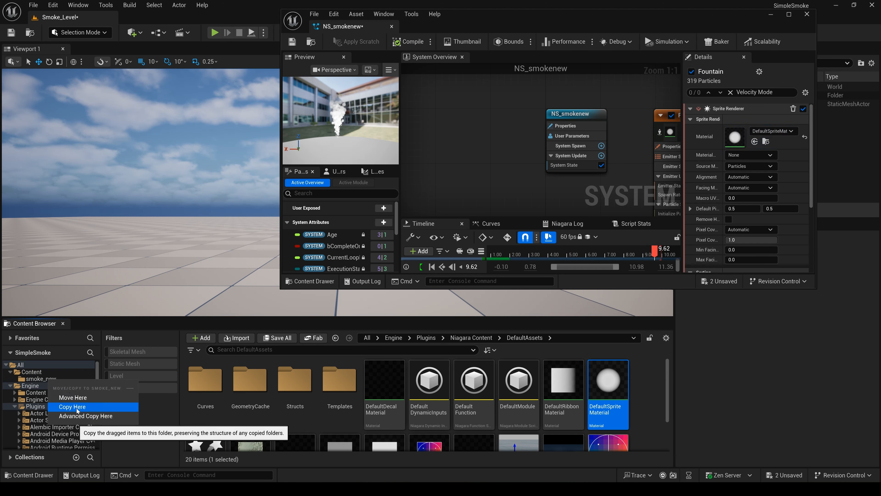
{"action": "left_click", "coordinate": [78, 407]}
{"action": "left_click", "coordinate": [41, 379]}
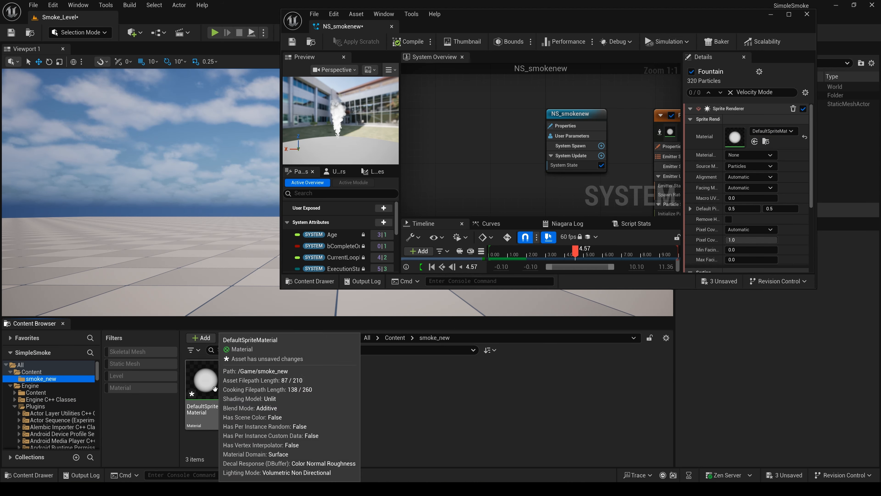
- Open the copied DefaultSpriteMaterial from smoke_new for editing in a maximized window
{"action": "double_click", "coordinate": [205, 379]}
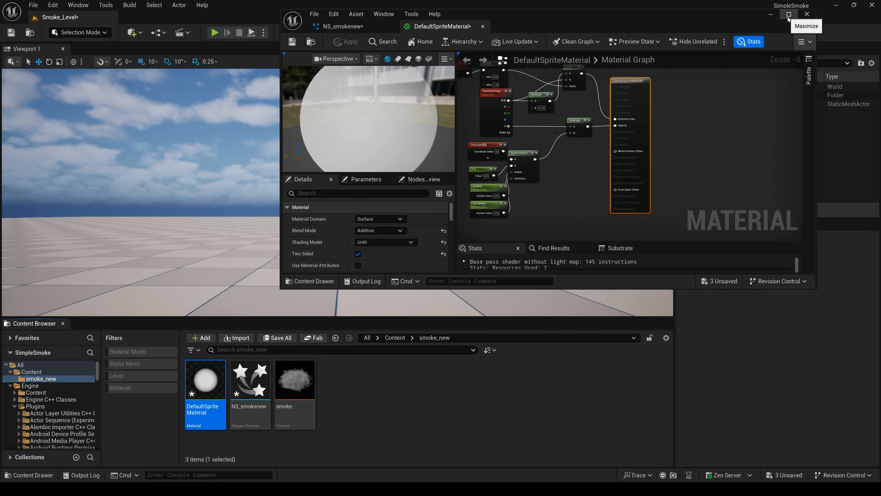
{"action": "left_click", "coordinate": [789, 17]}
{"action": "right_click_drag", "start_coordinate": [580, 160], "coordinate": [745, 241]}
{"action": "scroll", "coordinate": [563, 186], "scroll_direction": "up", "scroll_amount": 1}
{"action": "right_click_drag", "start_coordinate": [588, 173], "coordinate": [568, 173]}
- Add the smoke texture from the smoke_new folder to the material graph as a Texture Sample
{"action": "key", "text": "ctrl+space"}
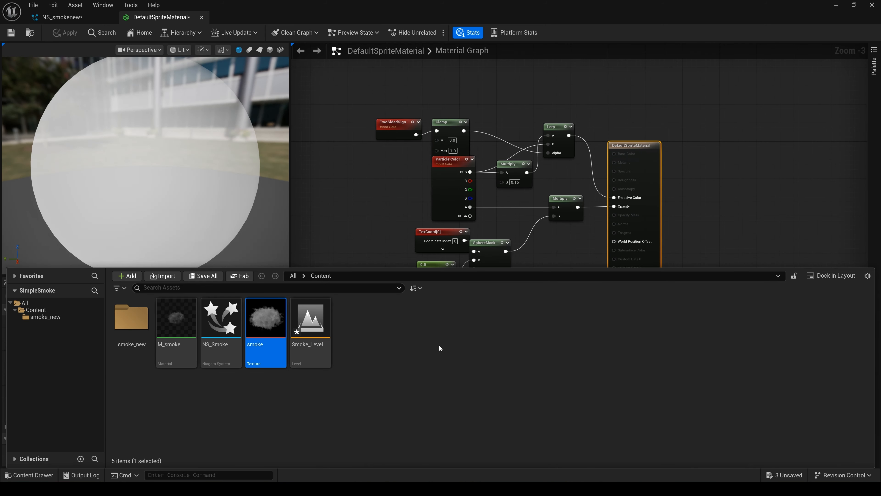
{"action": "left_click", "coordinate": [45, 316]}
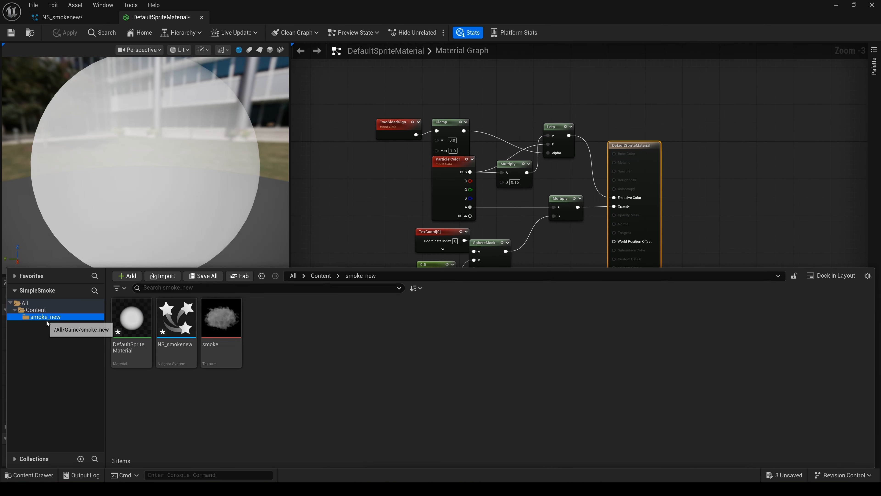
{"action": "left_click", "coordinate": [221, 318]}
{"action": "left_click_drag", "start_coordinate": [221, 317], "coordinate": [534, 275]}
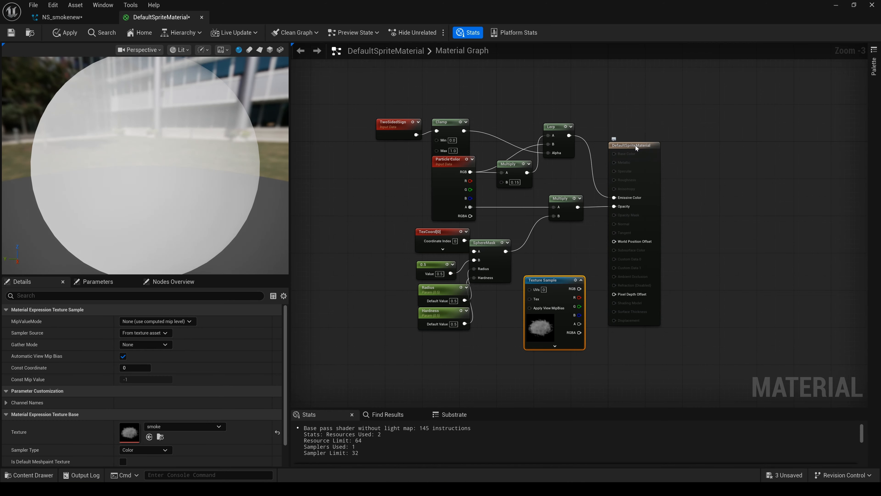
- Multiply the existing opacity result by the smoke texture's RGB with a new Multiply node feeding the material's Opacity
{"action": "left_click_drag", "start_coordinate": [637, 148], "coordinate": [775, 143]}
{"action": "right_click_drag", "start_coordinate": [667, 251], "coordinate": [635, 256]}
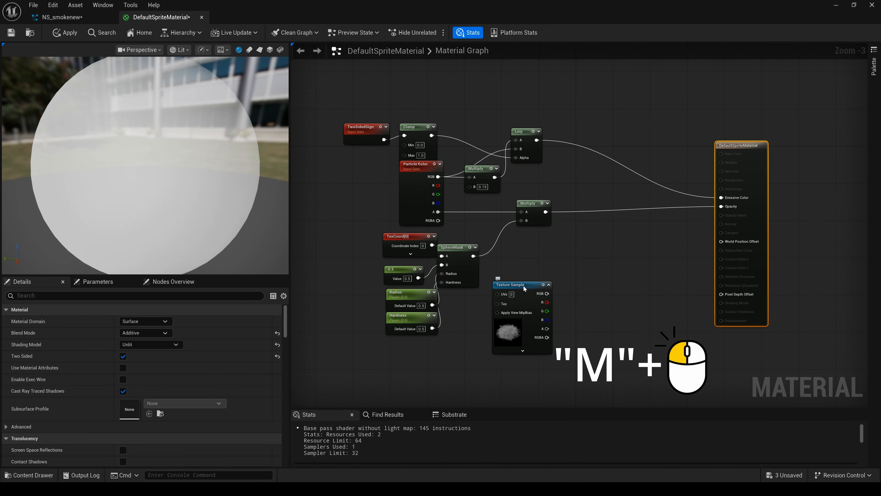
{"action": "left_click_drag", "start_coordinate": [523, 286], "coordinate": [578, 272]}
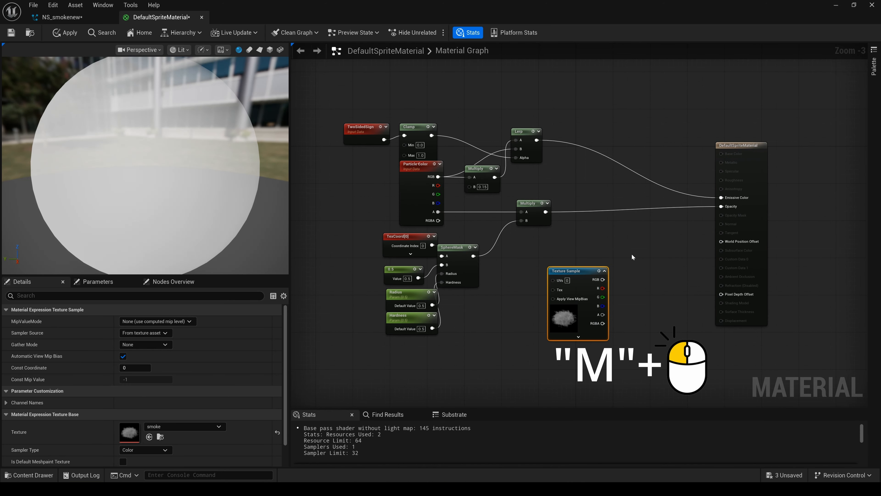
{"action": "left_click", "coordinate": [635, 240]}
{"action": "left_click_drag", "start_coordinate": [603, 280], "coordinate": [639, 263]}
{"action": "left_click_drag", "start_coordinate": [546, 211], "coordinate": [720, 205]}
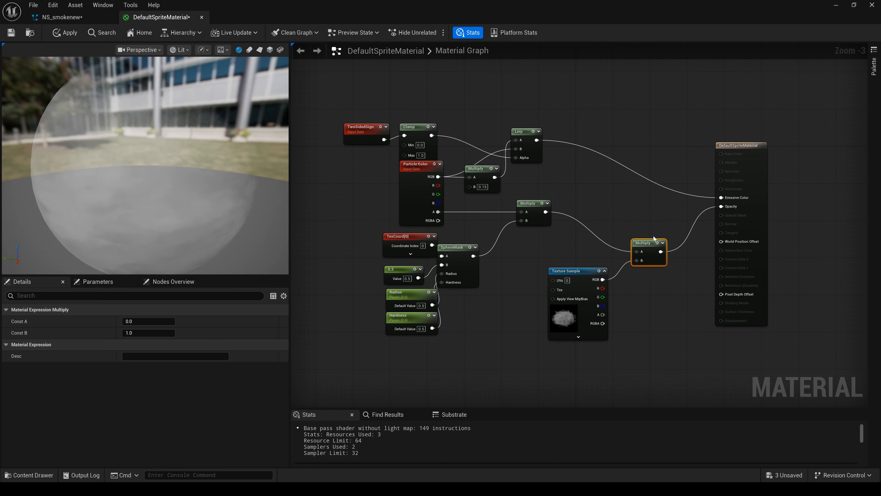
- Duplicate the smoke Texture Sample node and place the copy above the rest of the graph
{"action": "left_click", "coordinate": [585, 271]}
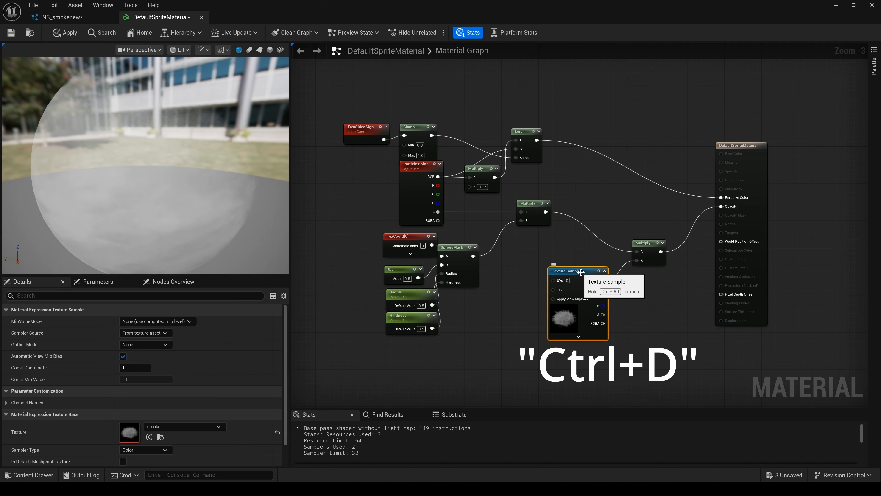
{"action": "key", "text": "ctrl+d"}
{"action": "left_click_drag", "start_coordinate": [586, 276], "coordinate": [621, 72]}
{"action": "right_click_drag", "start_coordinate": [602, 195], "coordinate": [595, 267]}
{"action": "left_click_drag", "start_coordinate": [644, 125], "coordinate": [602, 107]}
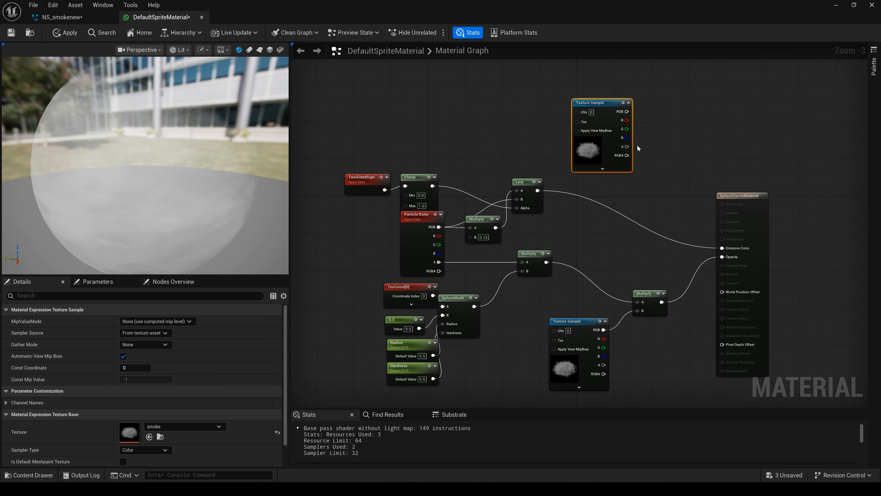
- Duplicate the Multiply node that feeds Opacity and place the copy above, between the Lerp and the material output
{"action": "left_click", "coordinate": [658, 168]}
{"action": "left_click", "coordinate": [647, 294]}
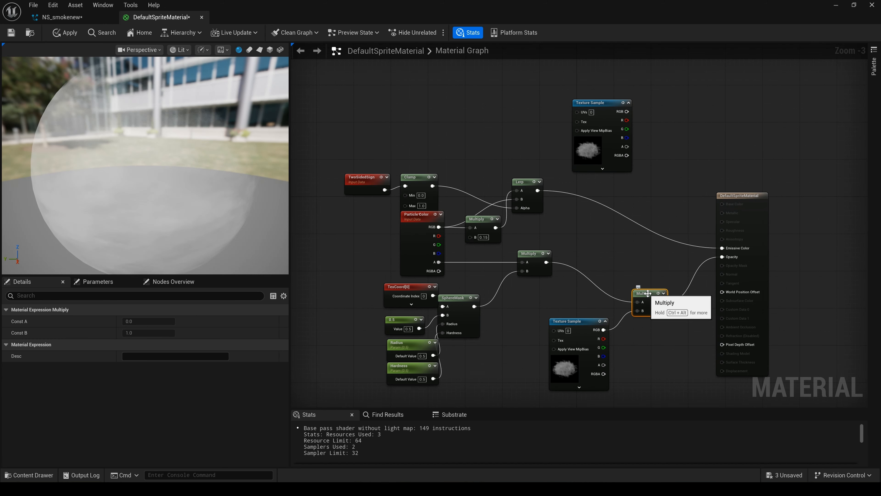
{"action": "key", "text": "ctrl+d"}
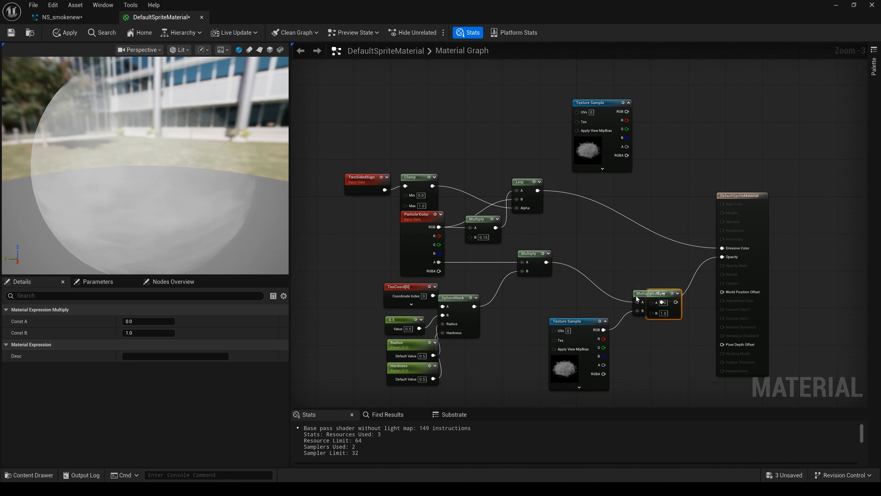
{"action": "left_click_drag", "start_coordinate": [653, 292], "coordinate": [648, 172]}
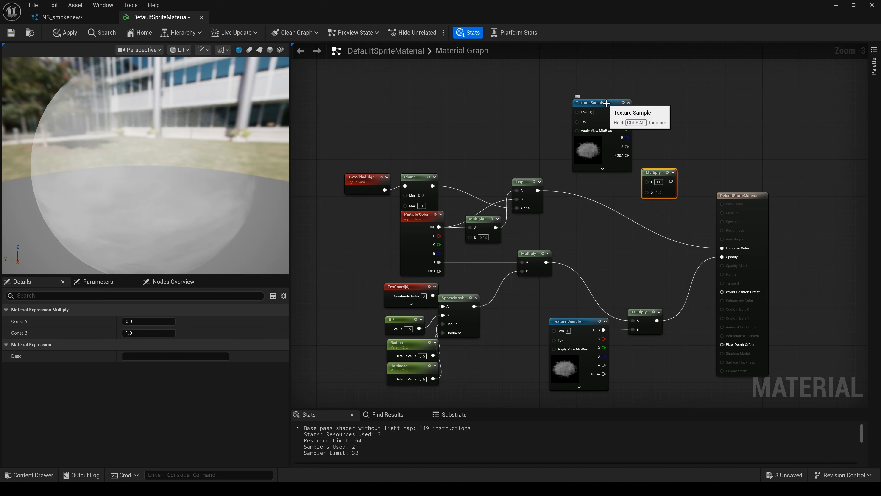
- Multiply the Lerp output by the duplicated texture's RGB, feed the result into Emissive Color, and apply the material changes
{"action": "left_click_drag", "start_coordinate": [606, 103], "coordinate": [645, 193]}
{"action": "left_click_drag", "start_coordinate": [537, 190], "coordinate": [688, 216]}
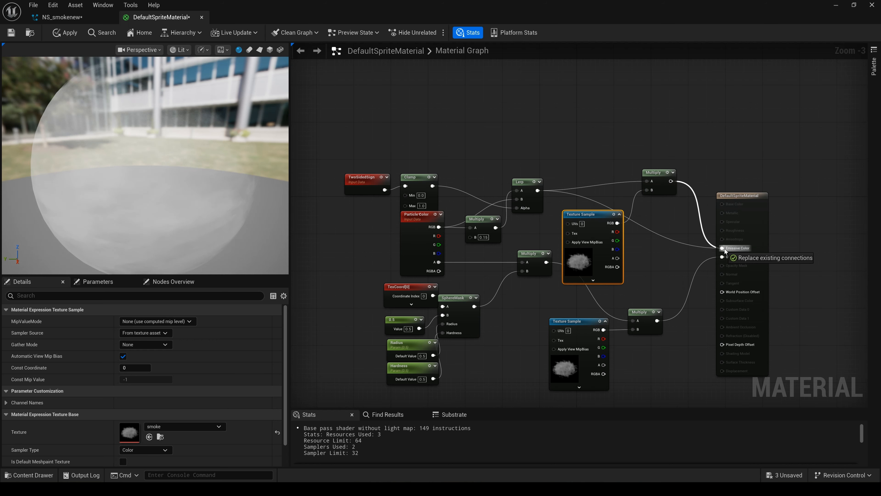
{"action": "left_click_drag", "start_coordinate": [724, 248], "coordinate": [724, 249]}
{"action": "left_click", "coordinate": [76, 33]}
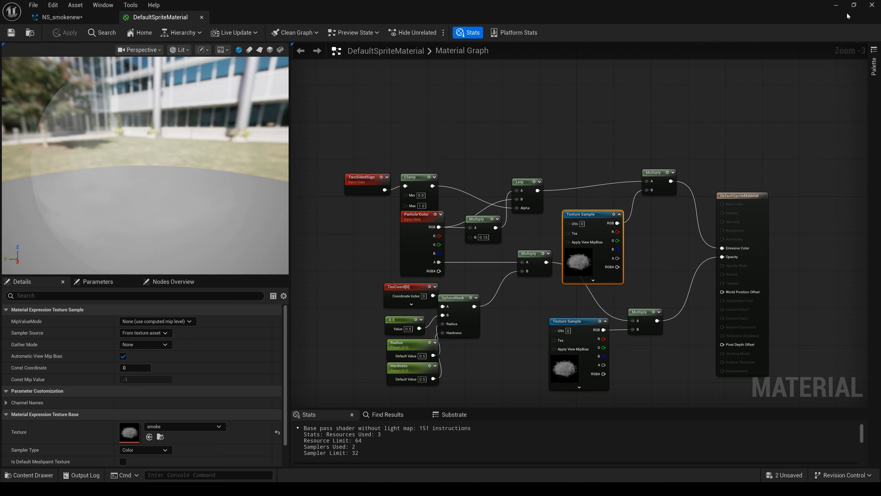
- Rename the copied sprite material in the smoke_new folder as m_smokenew
{"action": "left_click", "coordinate": [836, 6]}
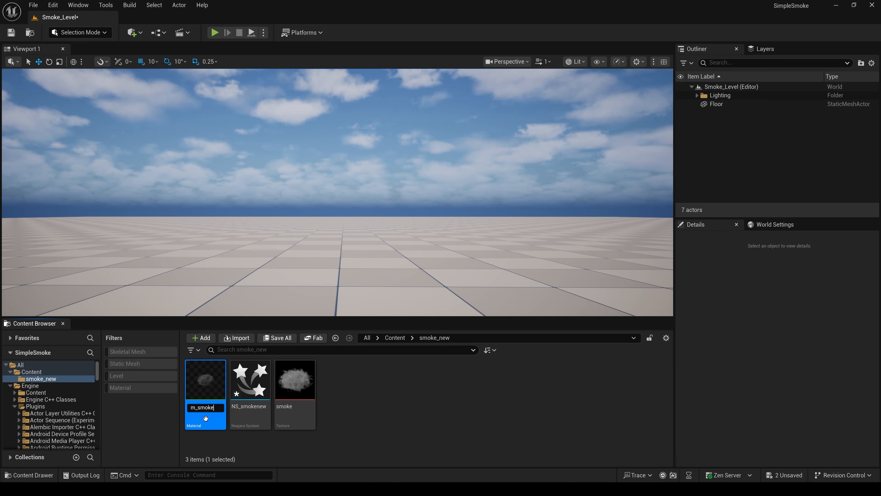
{"action": "key", "text": "Return"}
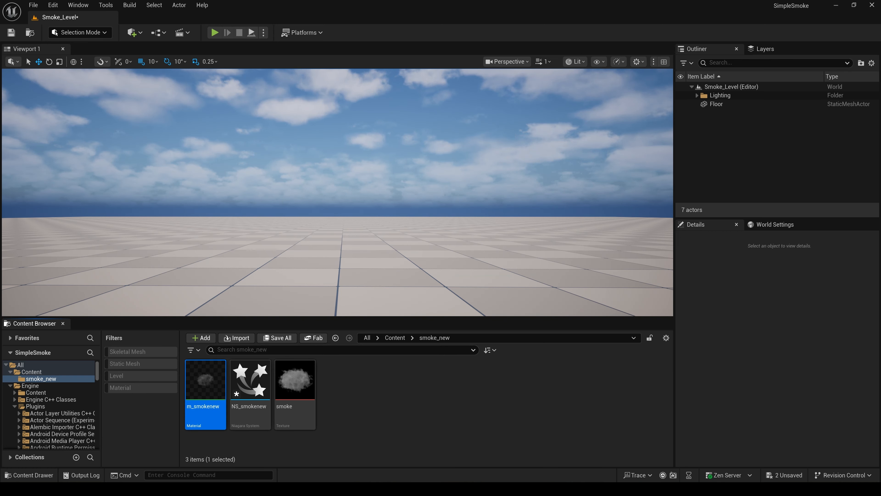
{"action": "left_click", "coordinate": [446, 455]}
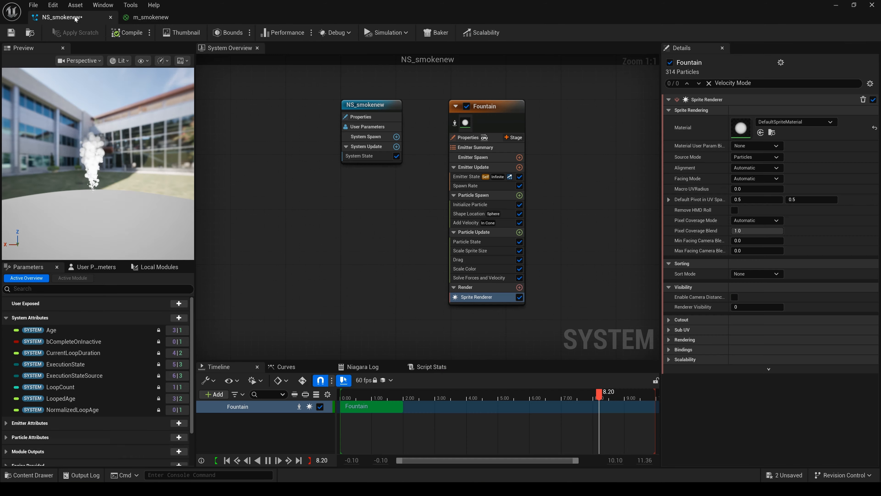
- Assign the m_smokenew material to the Sprite Renderer of the NS_smokenew system
{"action": "left_click", "coordinate": [62, 17]}
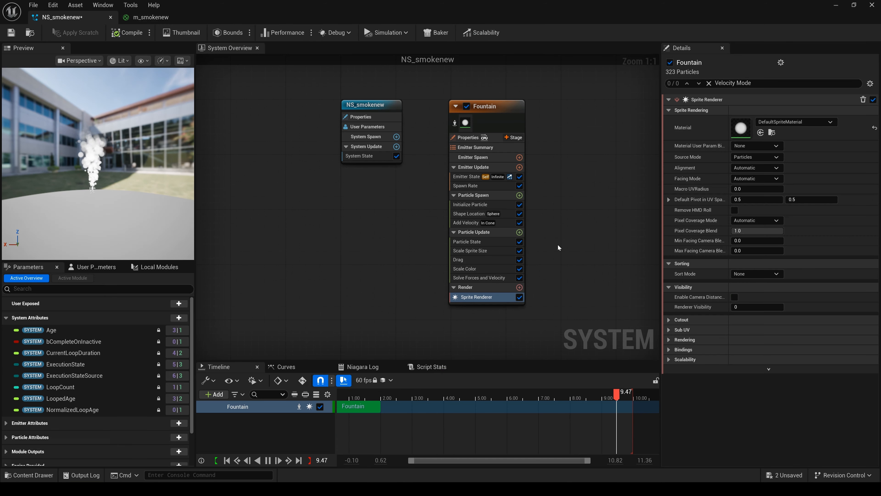
{"action": "left_click", "coordinate": [830, 122]}
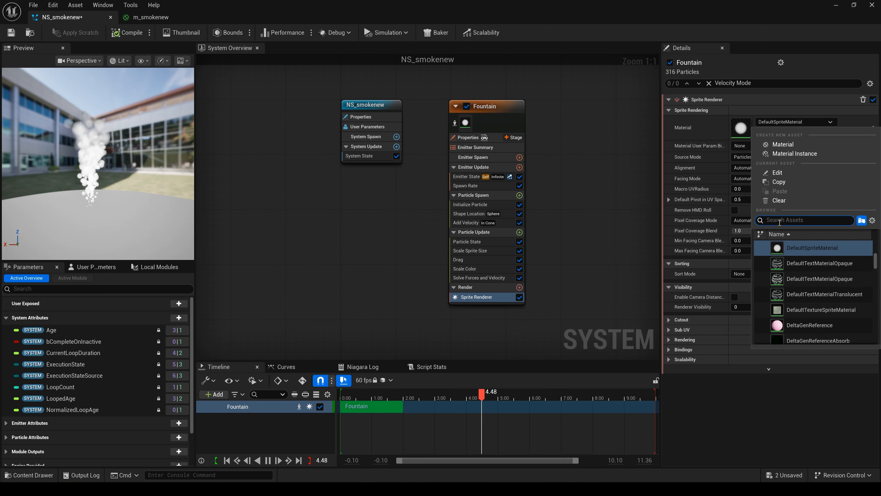
{"action": "type", "text": "smoke"}
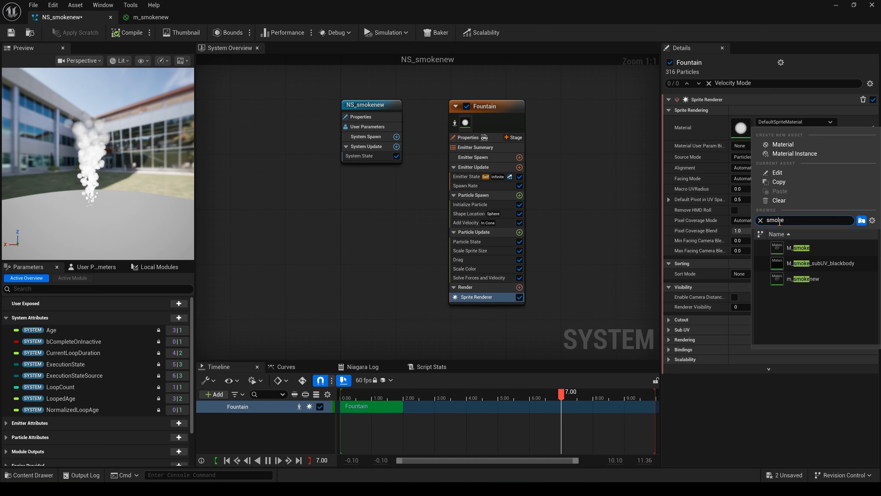
{"action": "left_click", "coordinate": [824, 280]}
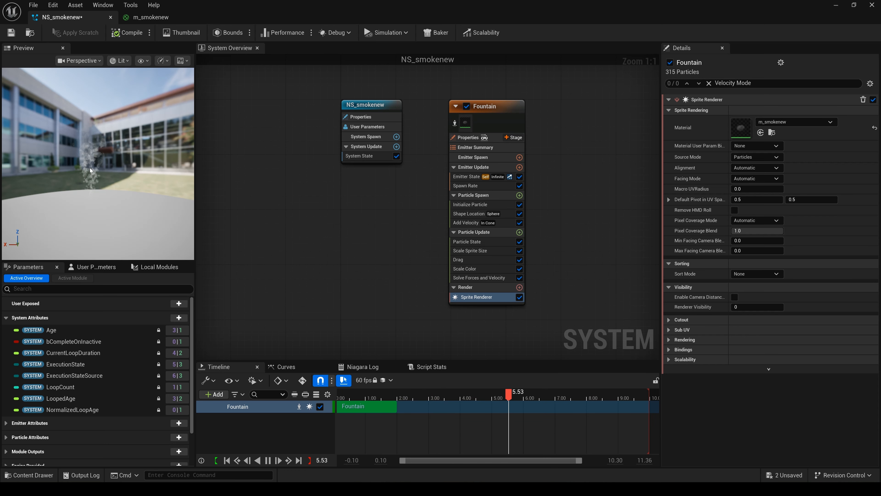
- Set the Fountain emitter's Spawn Rate to 500
{"action": "left_click", "coordinate": [493, 106]}
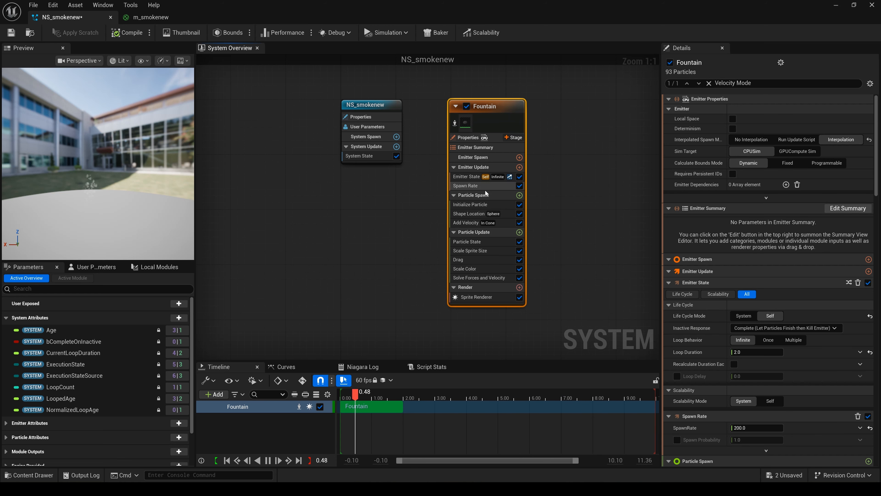
{"action": "left_click", "coordinate": [465, 186]}
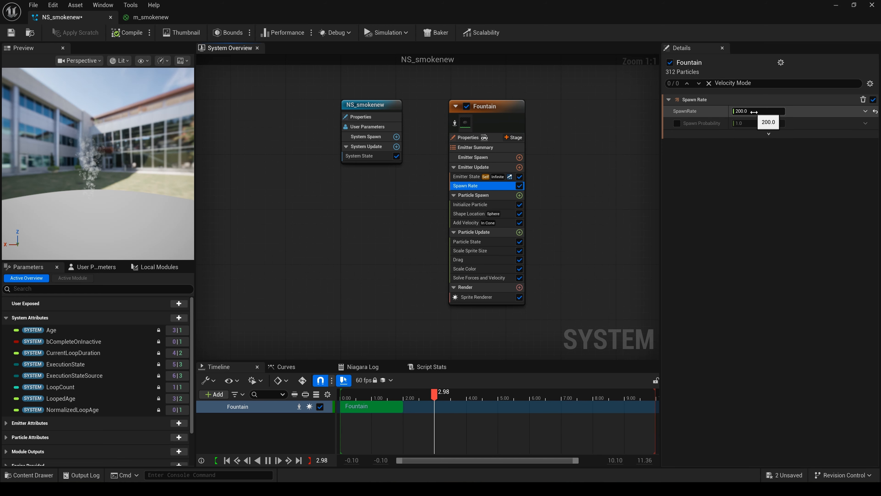
{"action": "left_click", "coordinate": [763, 114]}
{"action": "type", "text": "300"}
{"action": "key", "text": "Return"}
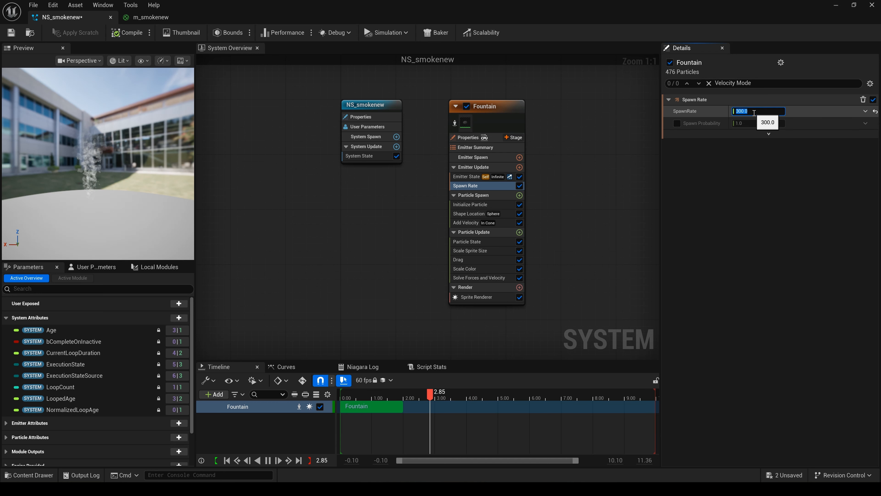
{"action": "type", "text": "5"}
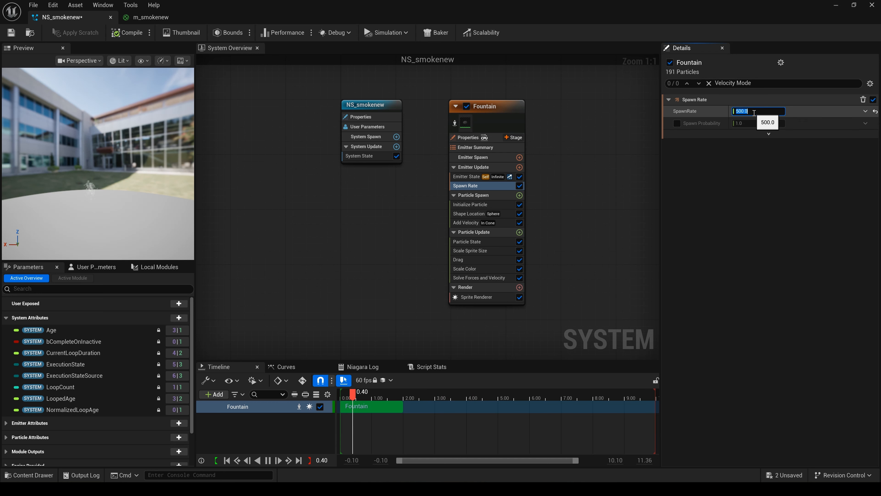
- Set the Initialize Particle module's maximum uniform sprite size to 60 and save the Niagara system
{"action": "left_click", "coordinate": [465, 101]}
{"action": "left_click", "coordinate": [477, 205]}
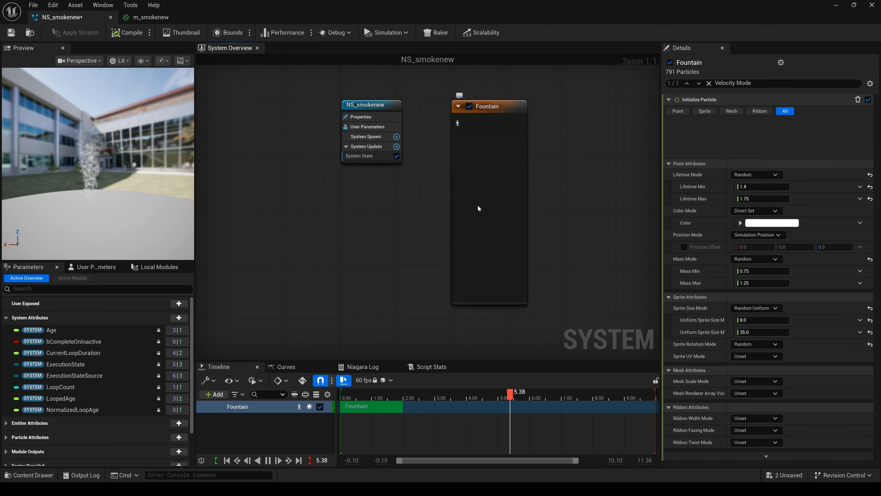
{"action": "left_click", "coordinate": [760, 291]}
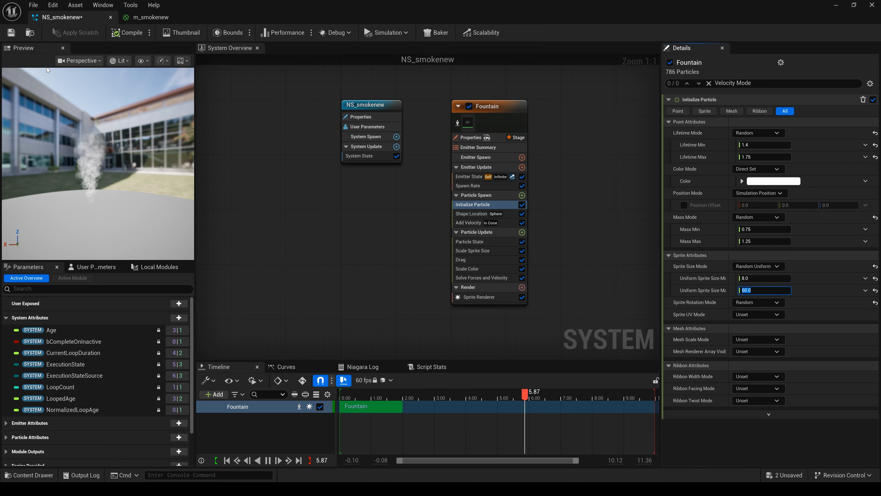
{"action": "left_click", "coordinate": [11, 32]}
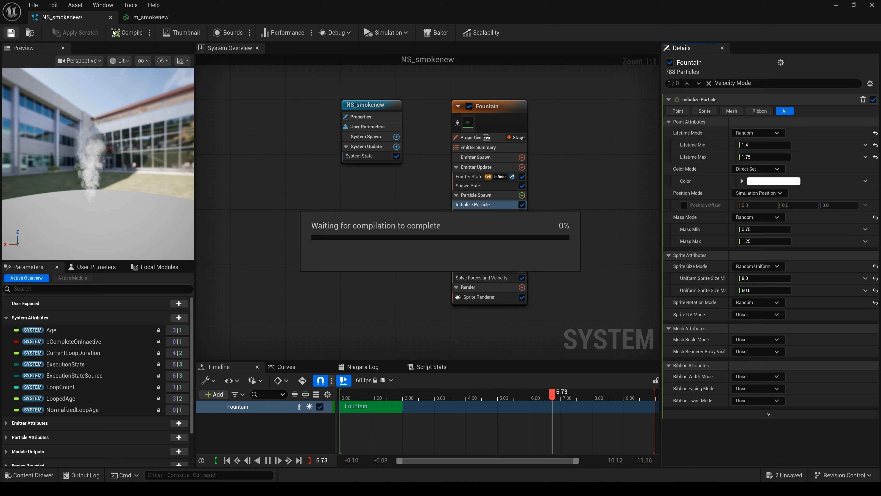
- Place the NS_smokenew system on the floor of Smoke_Level and deselect it
{"action": "left_click", "coordinate": [835, 6]}
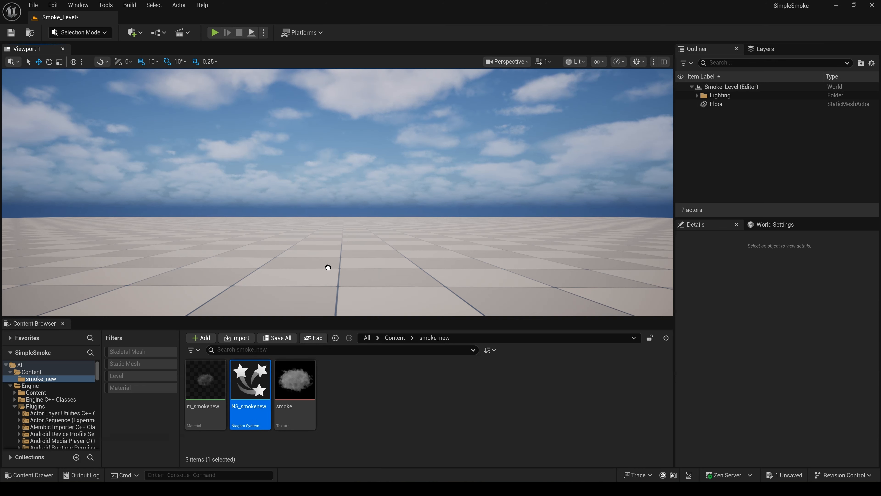
{"action": "left_click_drag", "start_coordinate": [341, 256], "coordinate": [339, 266]}
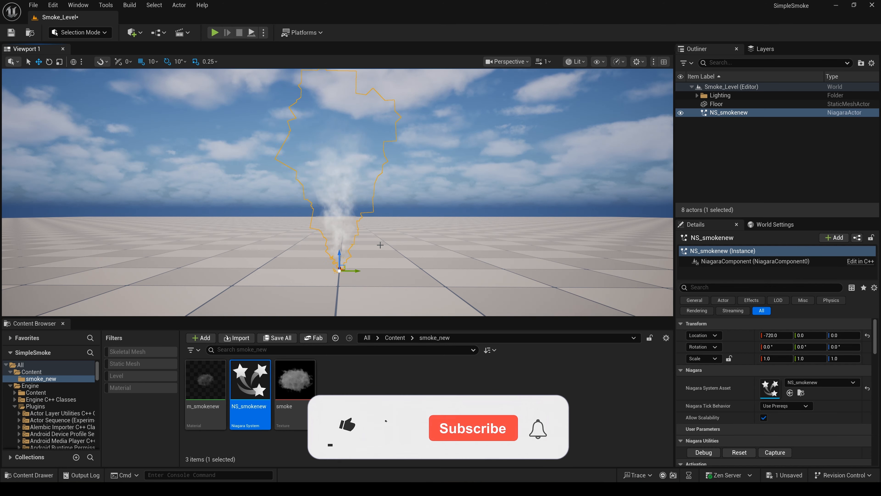
{"action": "key", "text": "Escape"}
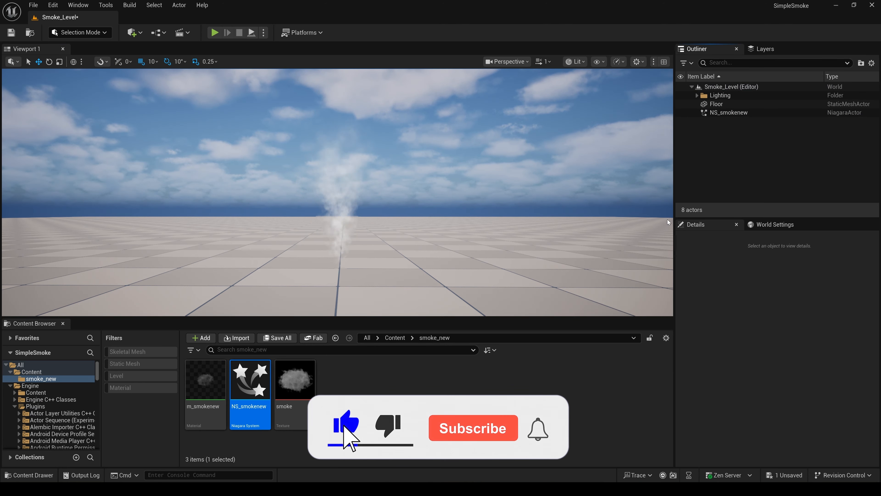